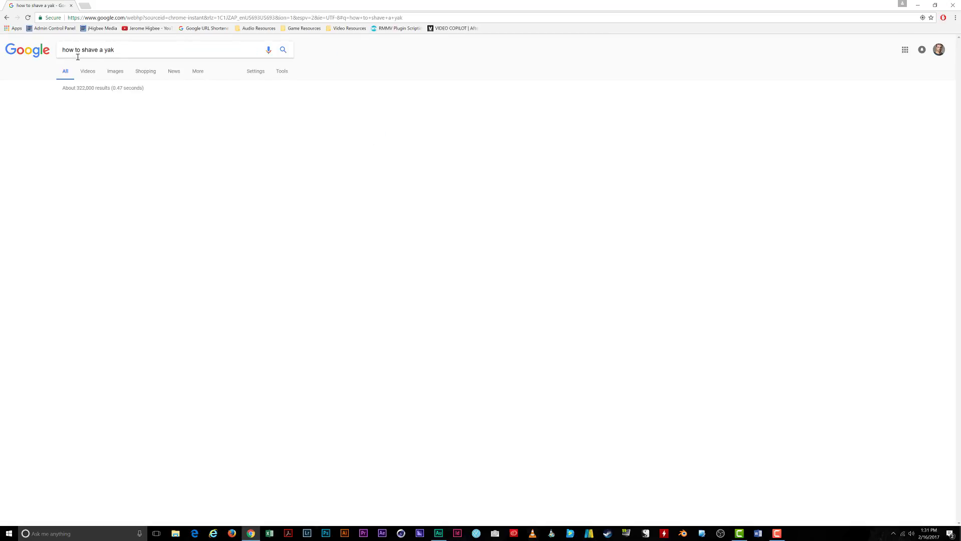
Filter the Google results for 'how to shave a yak' to videos only
left_click(90, 71)
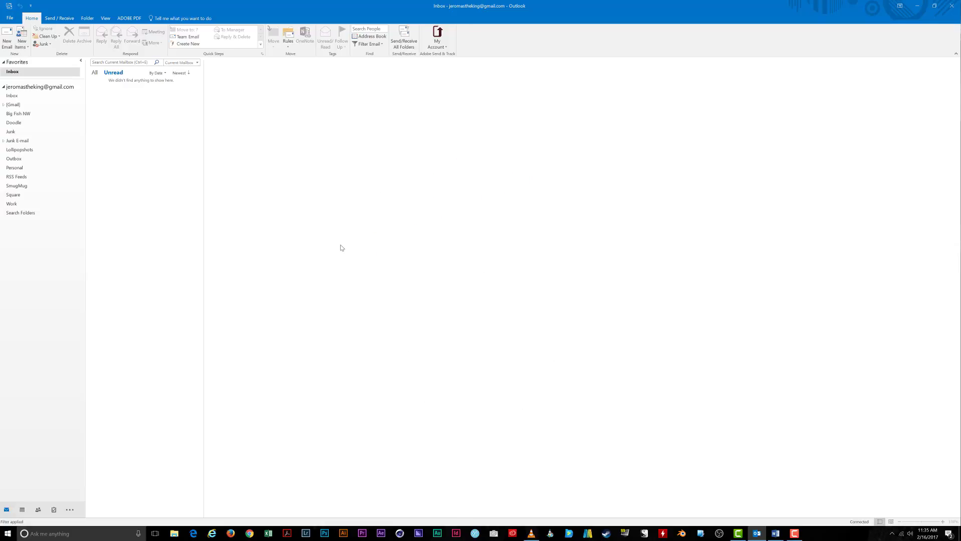
Check the Word letter, then start a new blank email message in Outlook
key("alt+Tab")
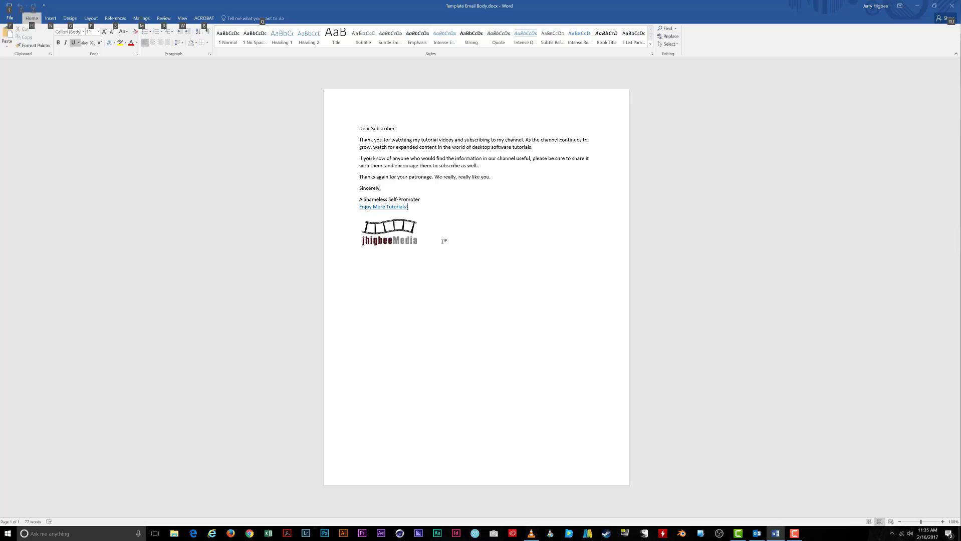
key("alt+Tab")
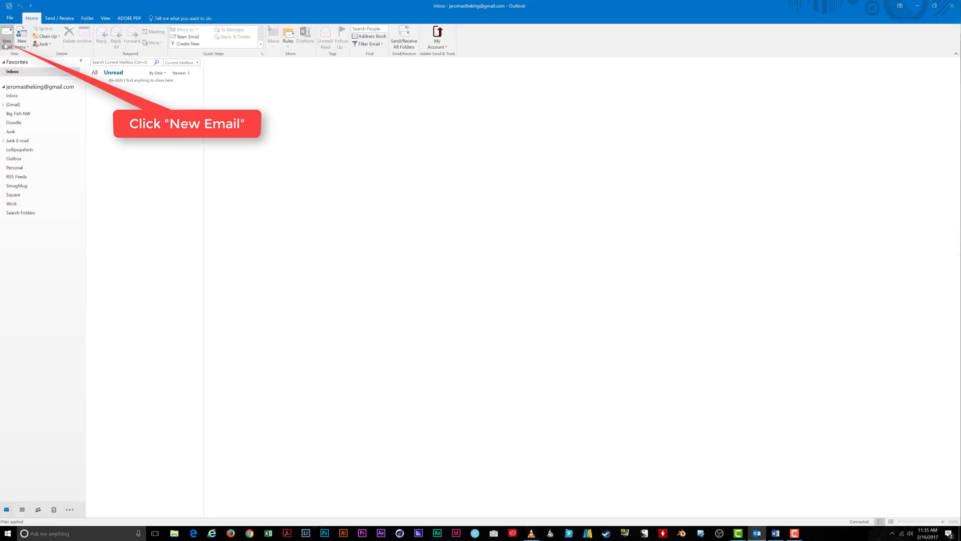
left_click(6, 40)
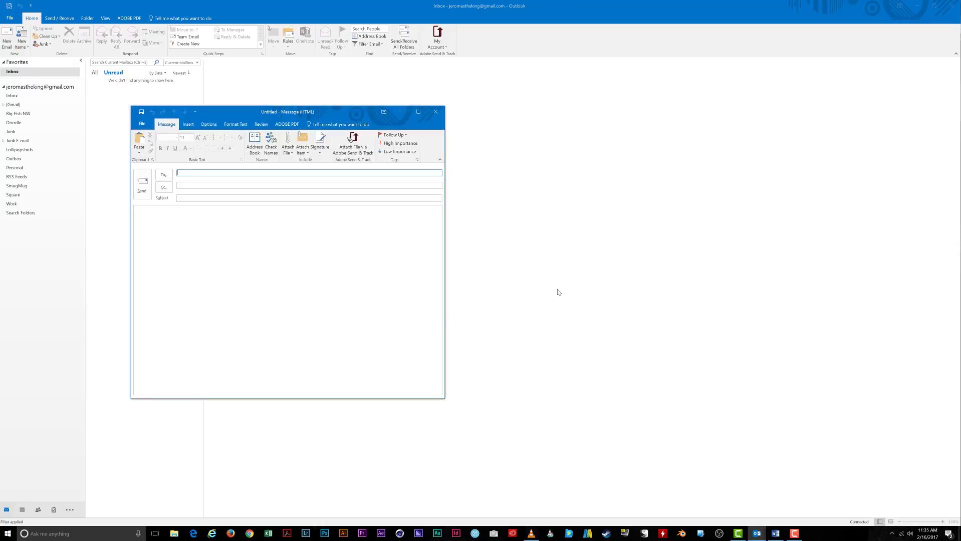
Copy the entire Word thank-you letter with its link and logo into the email body
key("alt+Tab")
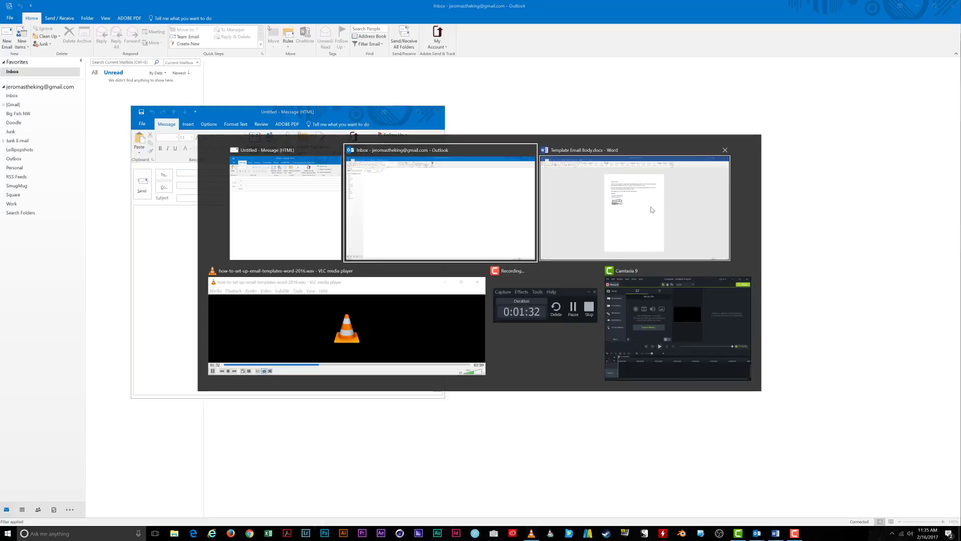
left_click(652, 209)
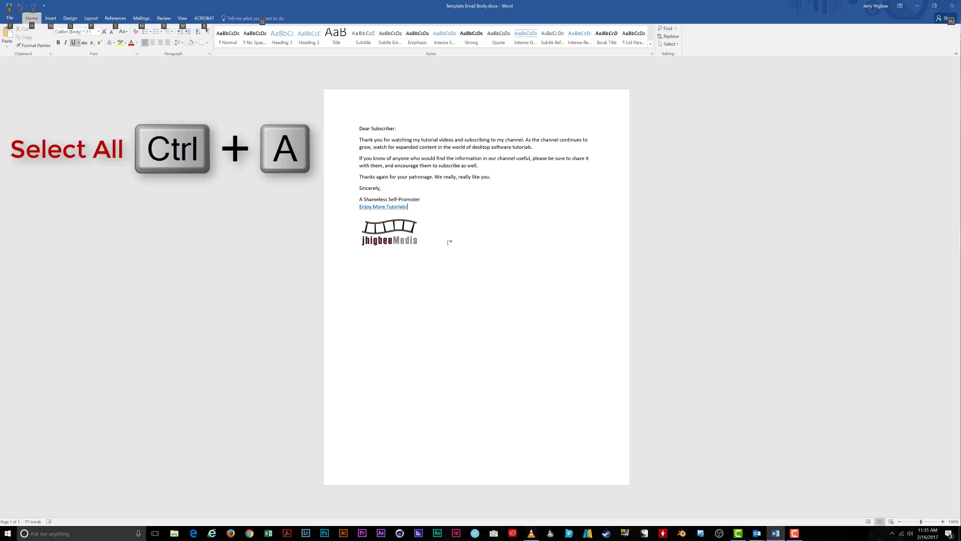
key("Escape")
key("ctrl+a")
key("ctrl+c")
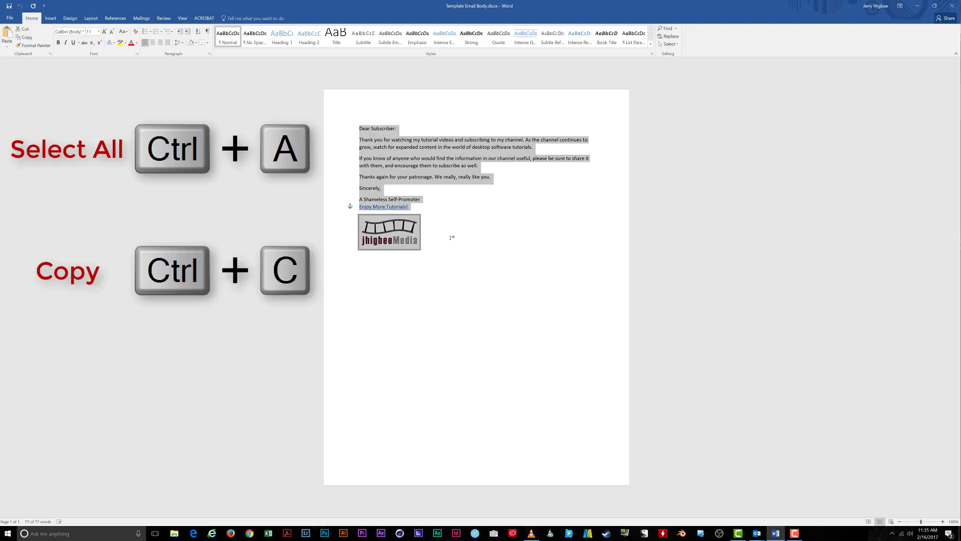
key("alt+Tab")
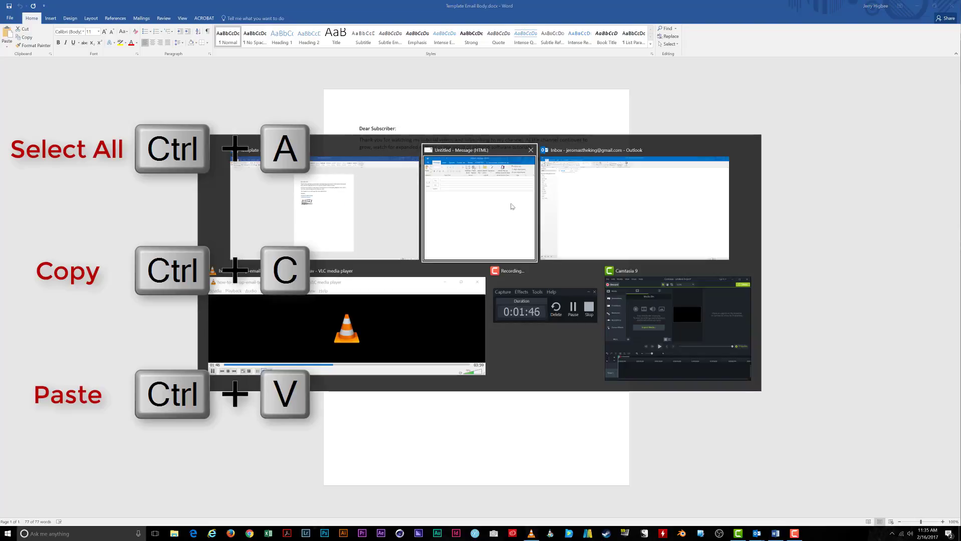
left_click(169, 227)
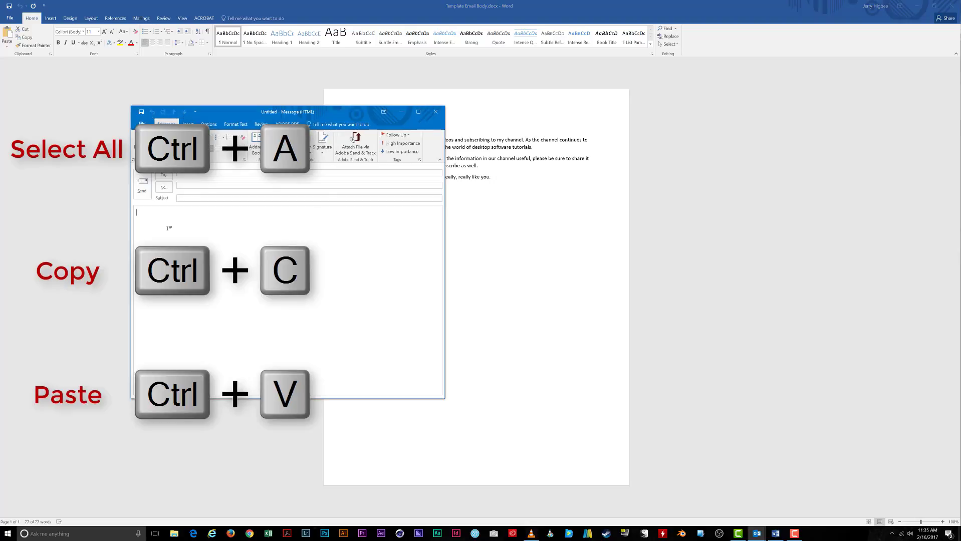
key("ctrl+v")
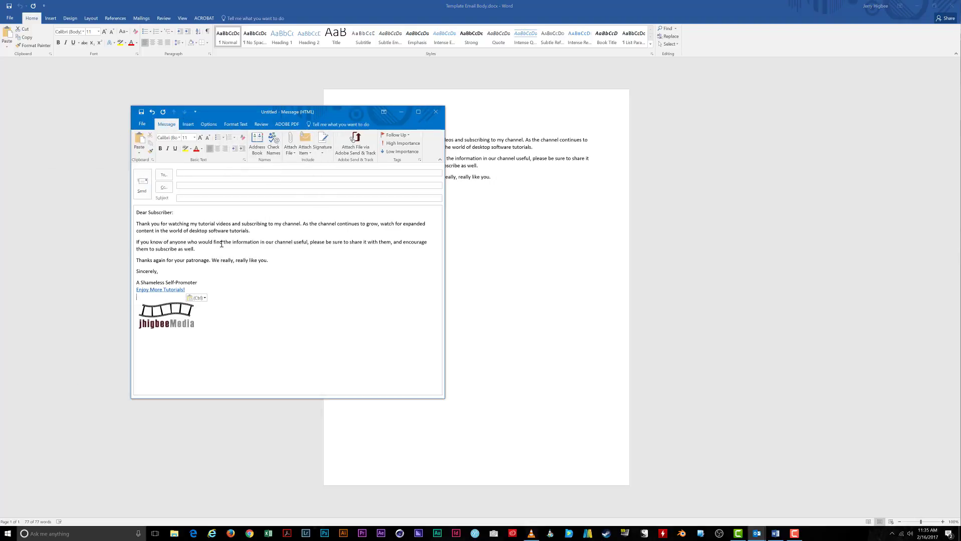
Add the subject 'Thank you for your subscription!' and save the message as an Outlook Template (*.oft)
left_click(218, 197)
type("Thank you for your subscription!")
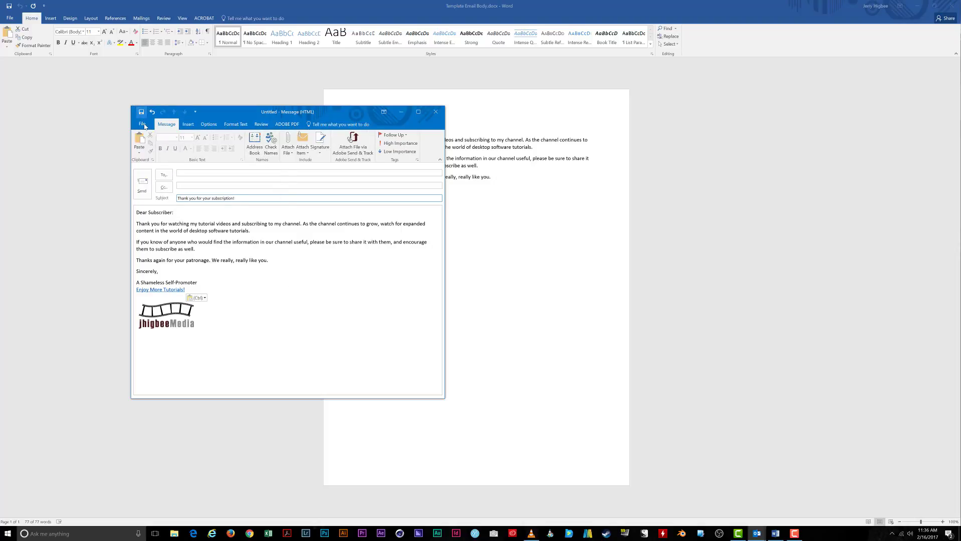
left_click(142, 124)
left_click(142, 162)
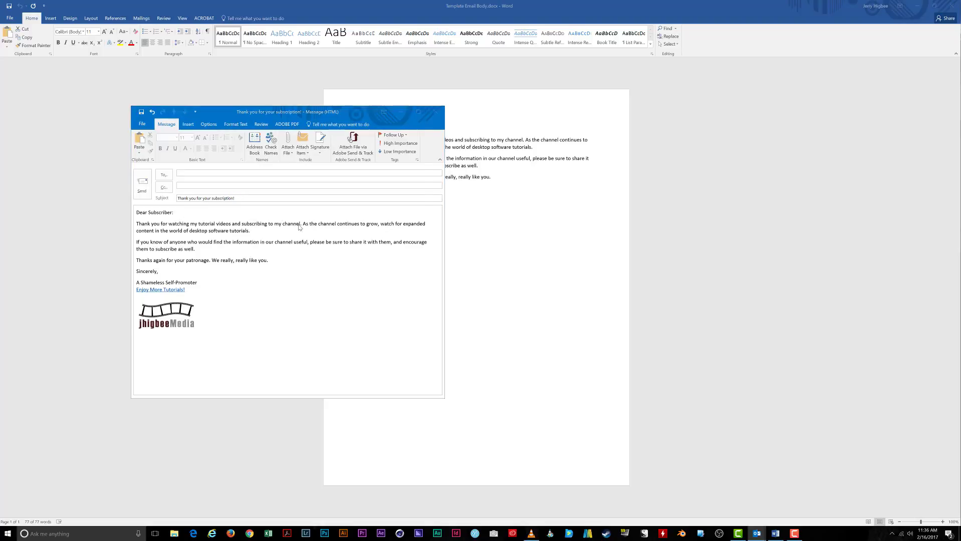
left_click(311, 300)
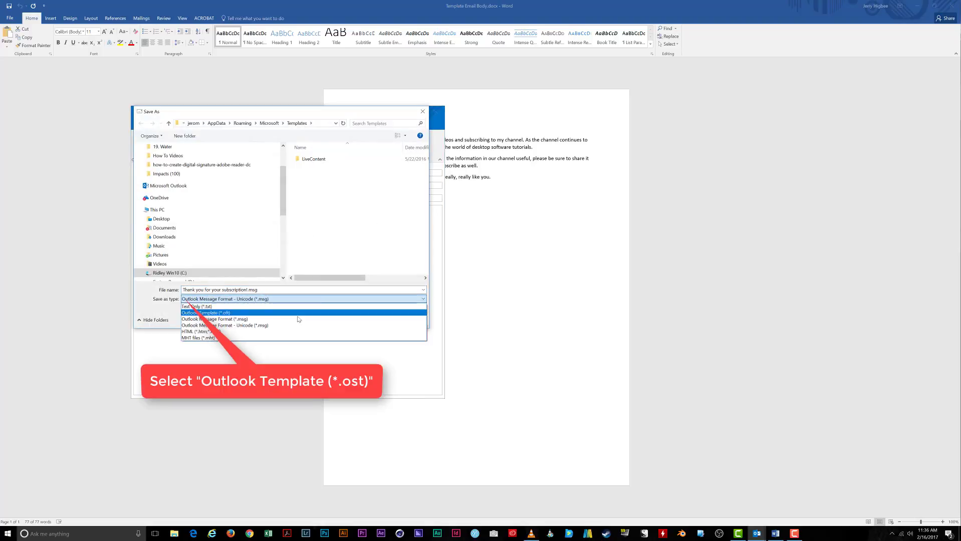
left_click(300, 314)
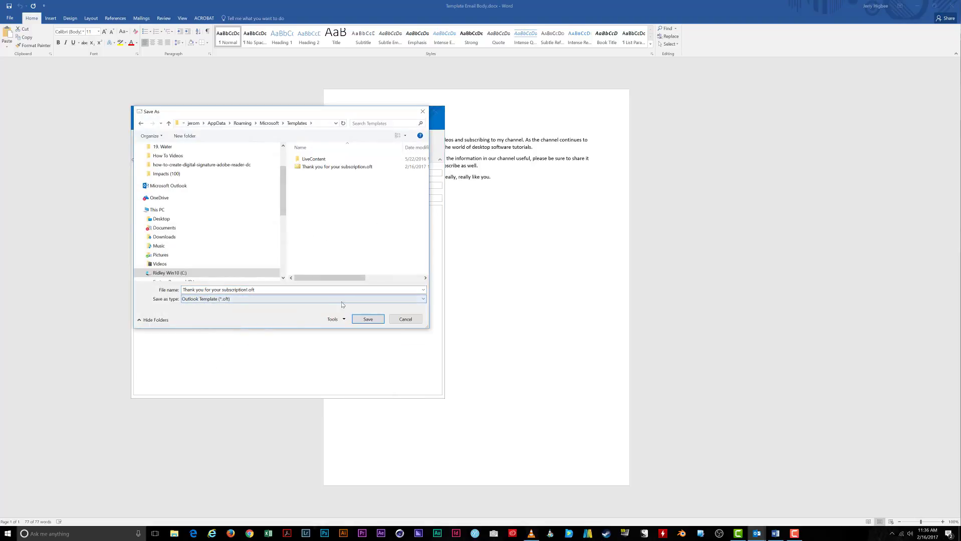
left_click(369, 319)
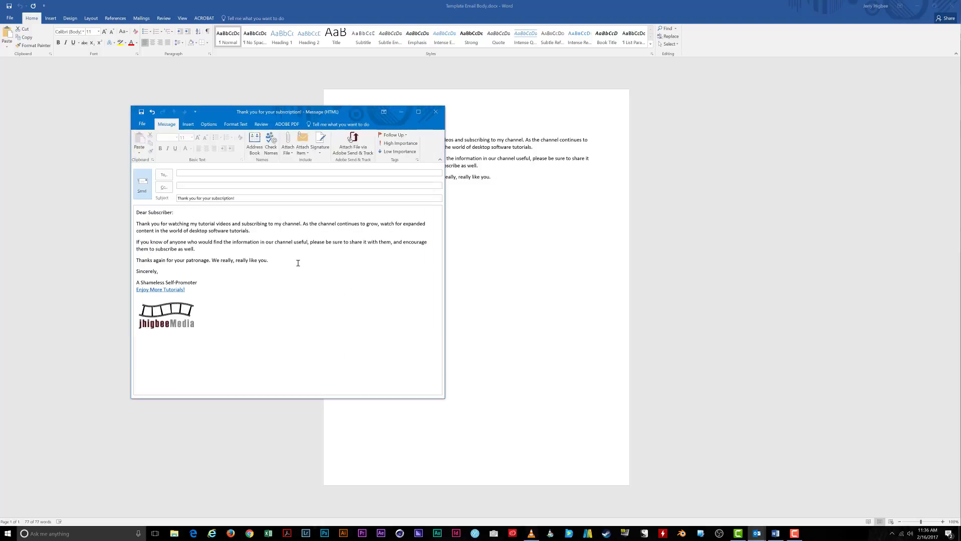
Close the template message without saving changes and return to the Inbox
left_click(436, 112)
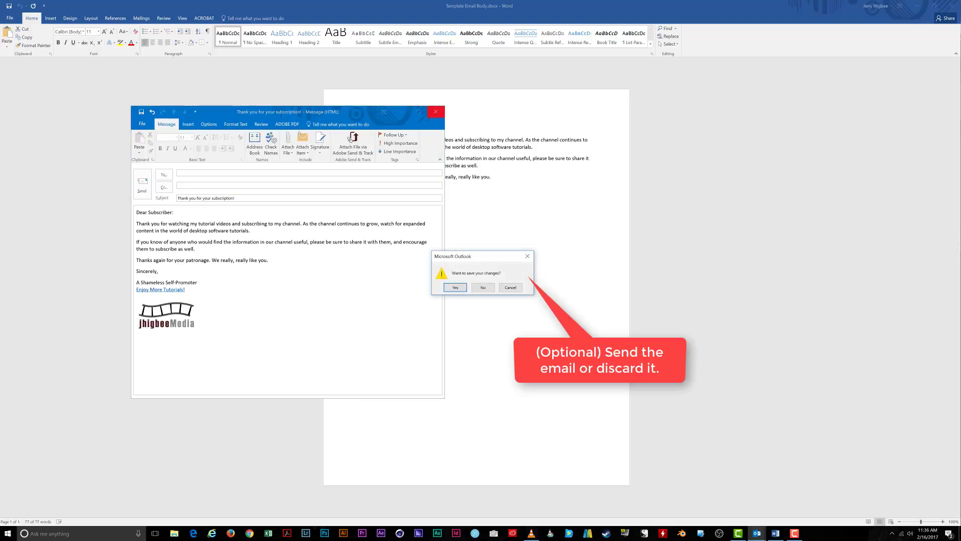
left_click(483, 288)
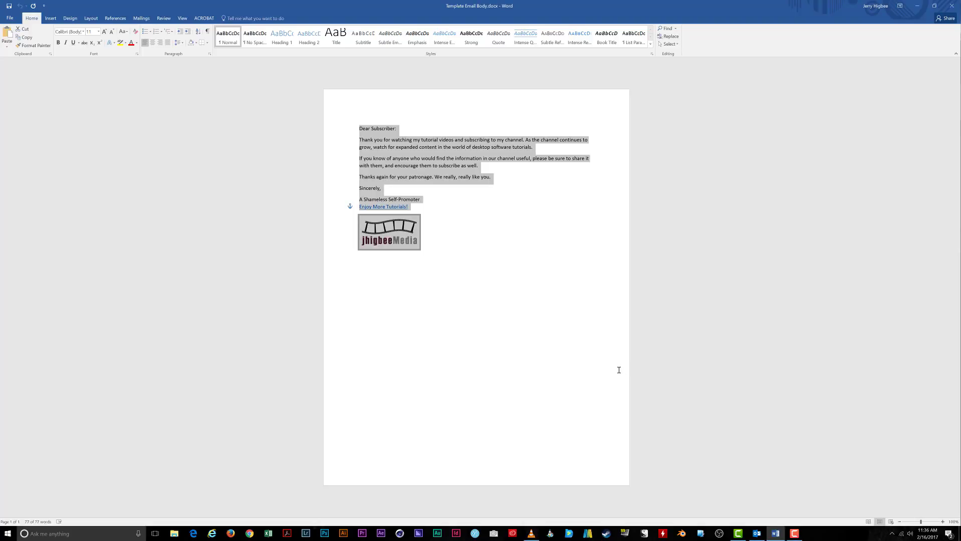
key("alt+Tab")
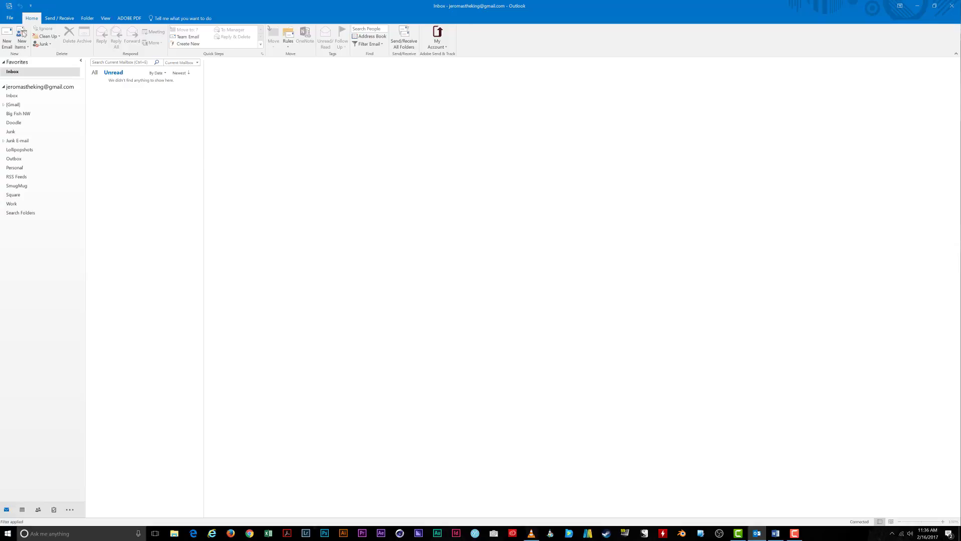
Open 'Thank you for your subscription!' through Choose Form from User Templates in File System
left_click(26, 48)
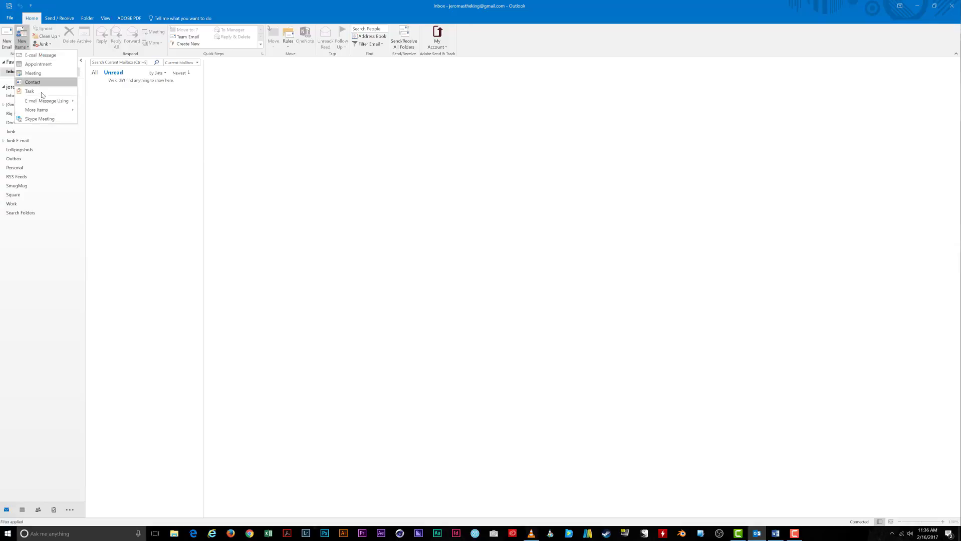
left_click(46, 111)
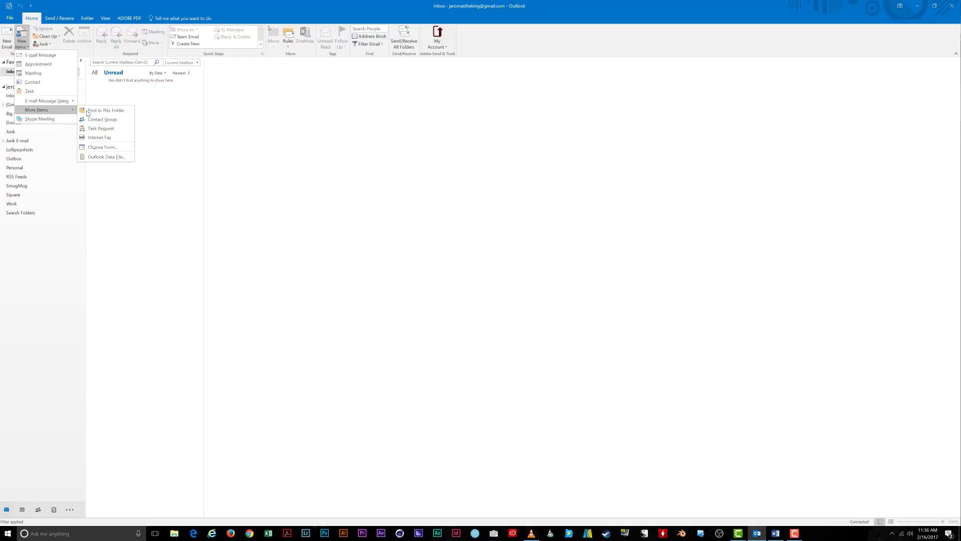
left_click(106, 147)
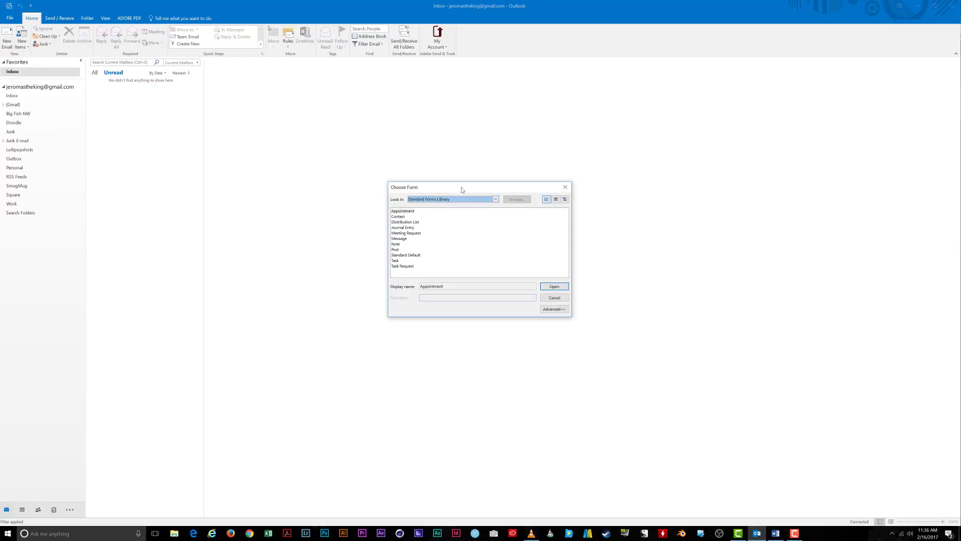
left_click(495, 199)
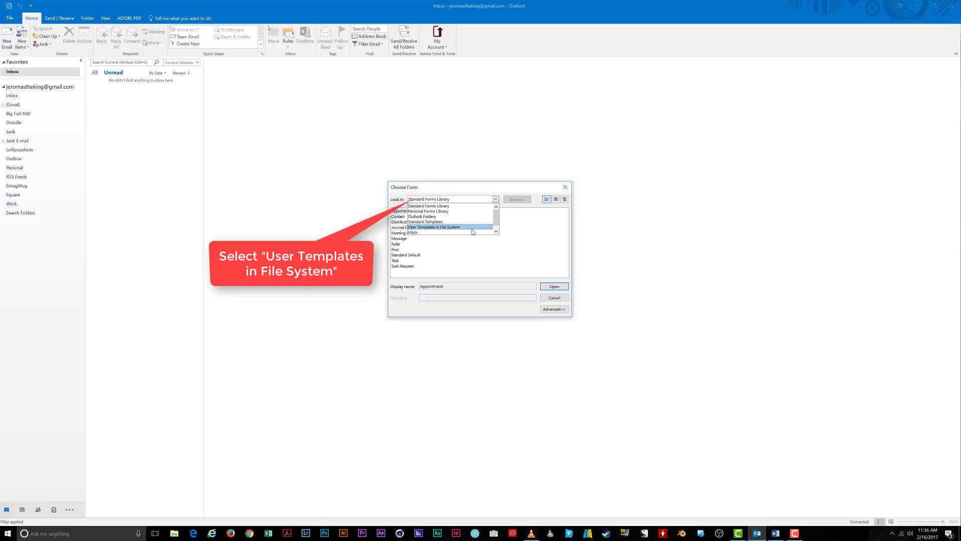
left_click(472, 227)
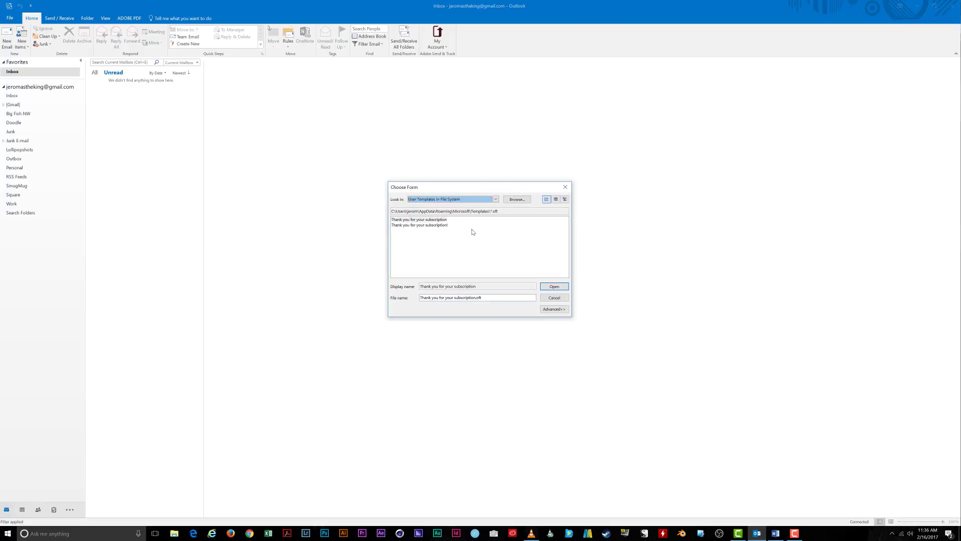
left_click(438, 226)
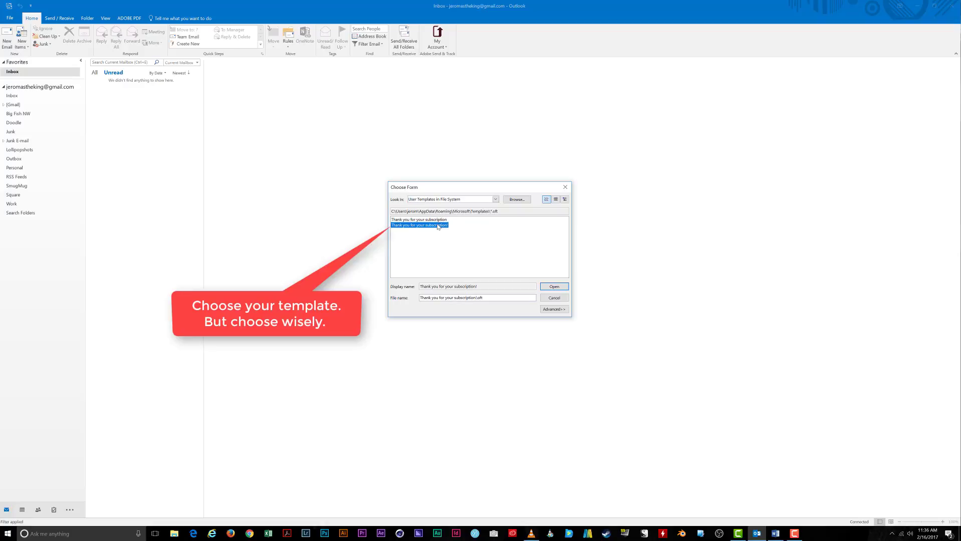
left_click(554, 287)
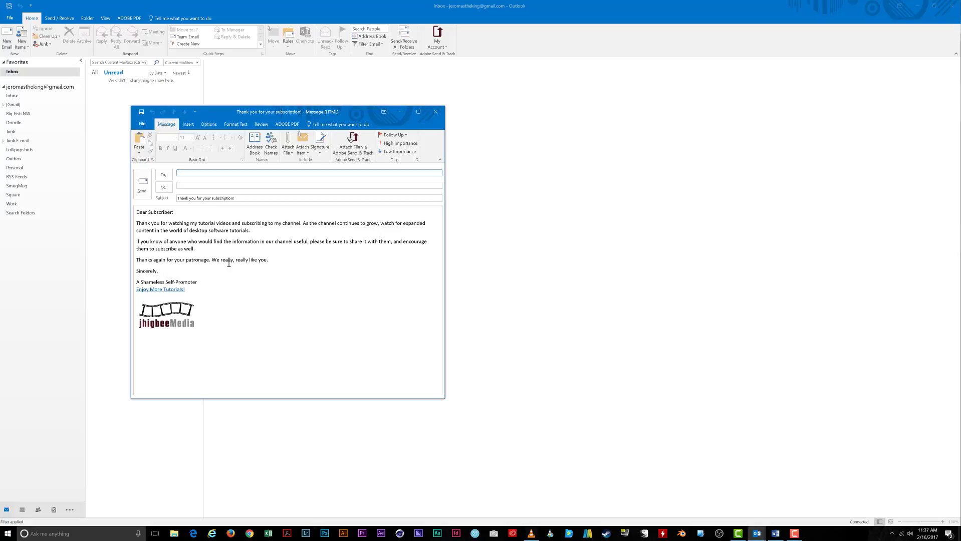
Extend the sentence 'We really, really like you.' with ' a lot.'
left_click(271, 260)
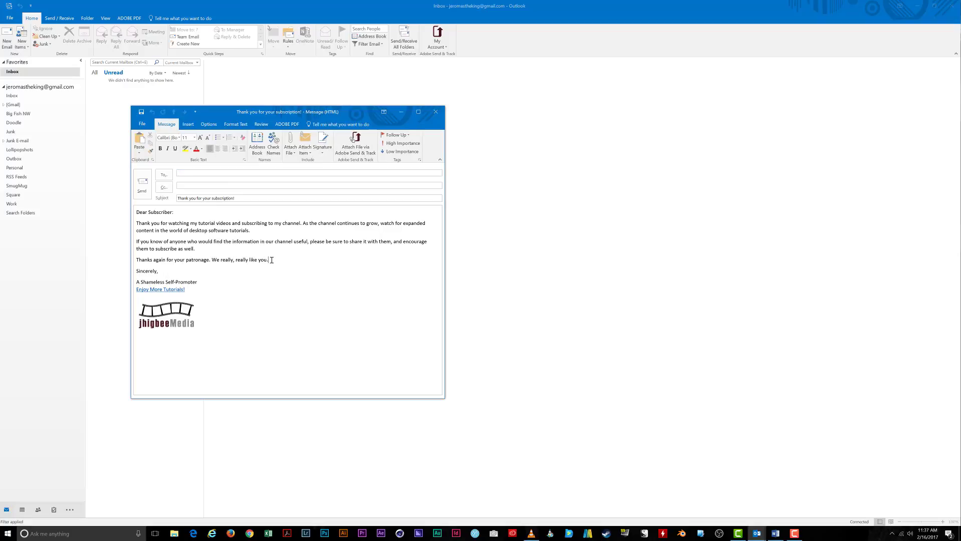
key("BackSpace")
type("a lot.")
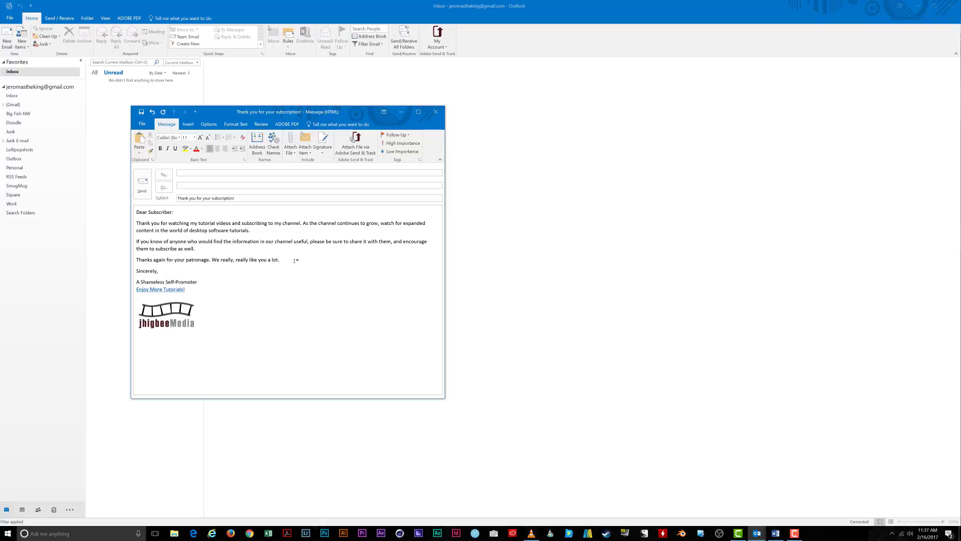